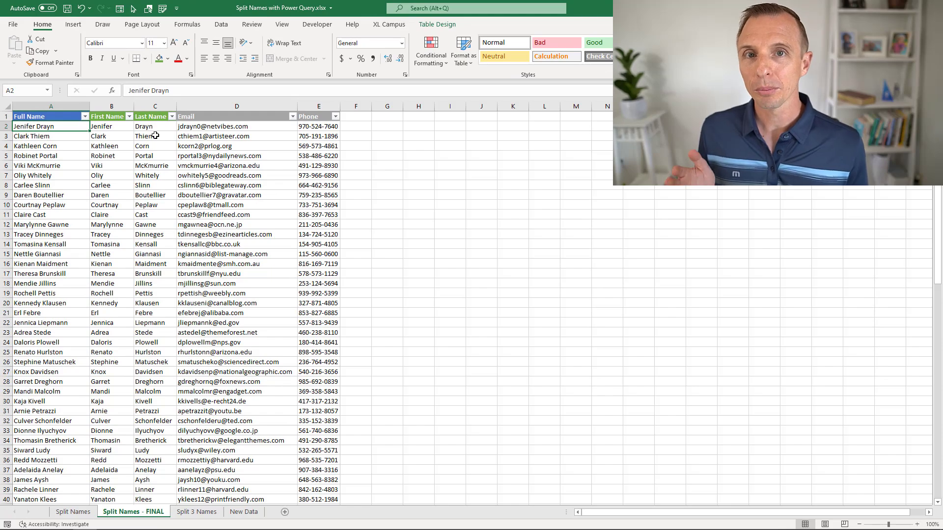
Preview the Split 3 Names sheet, then return to the Split Names sheet.
left_click(197, 512)
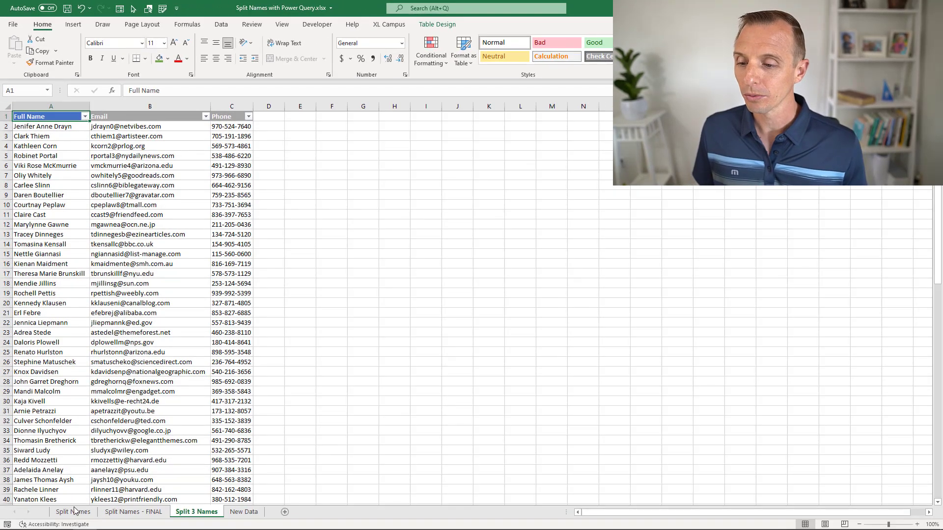
left_click(74, 512)
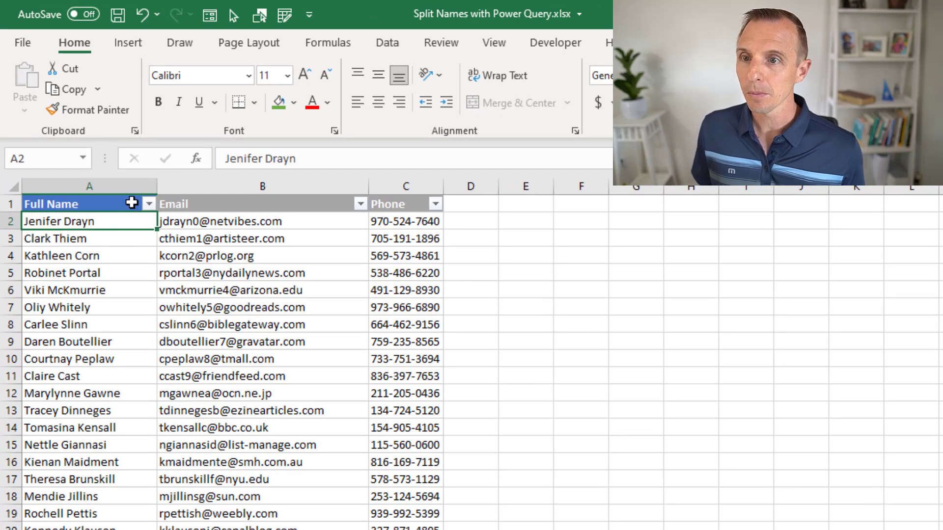
Load the Split Names table into Power Query with From Table/Range as query tblNamesPQ.
left_click(387, 42)
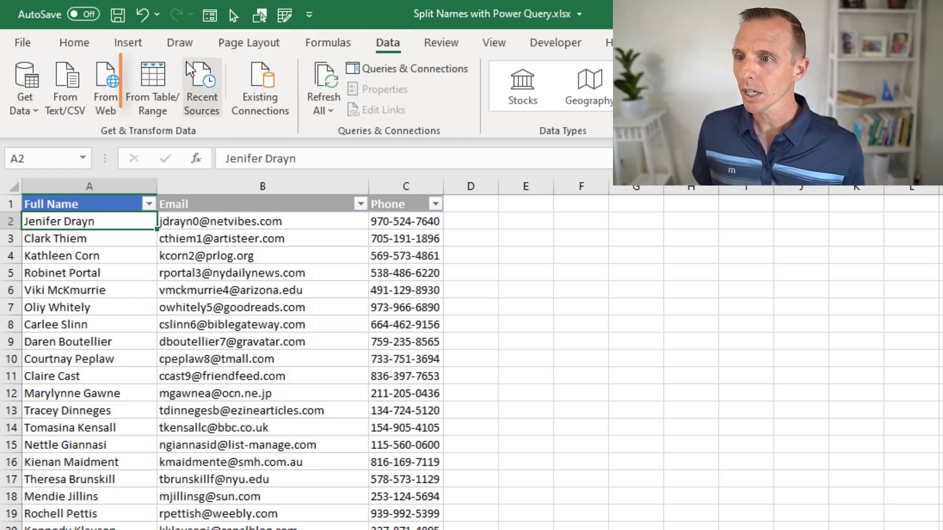
left_click(153, 81)
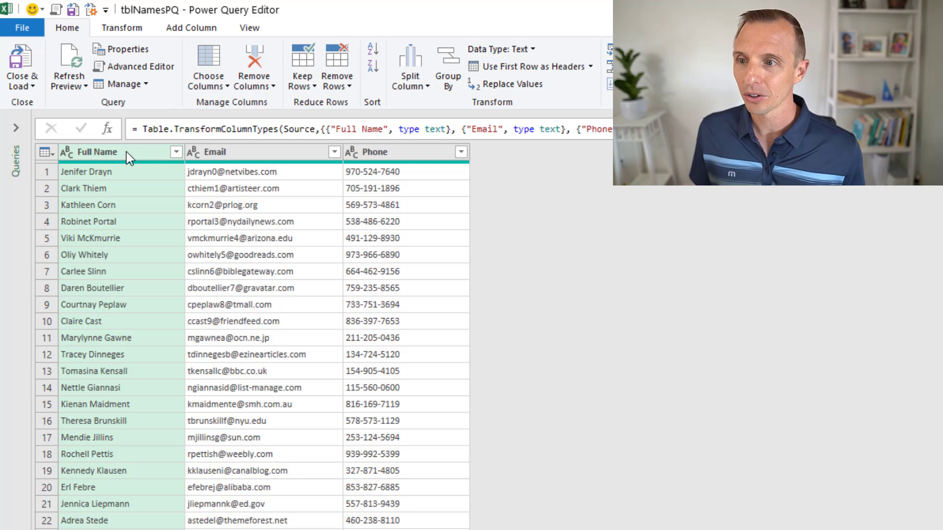
Duplicate the Full Name column and start a split by delimiter on the copy.
right_click(126, 152)
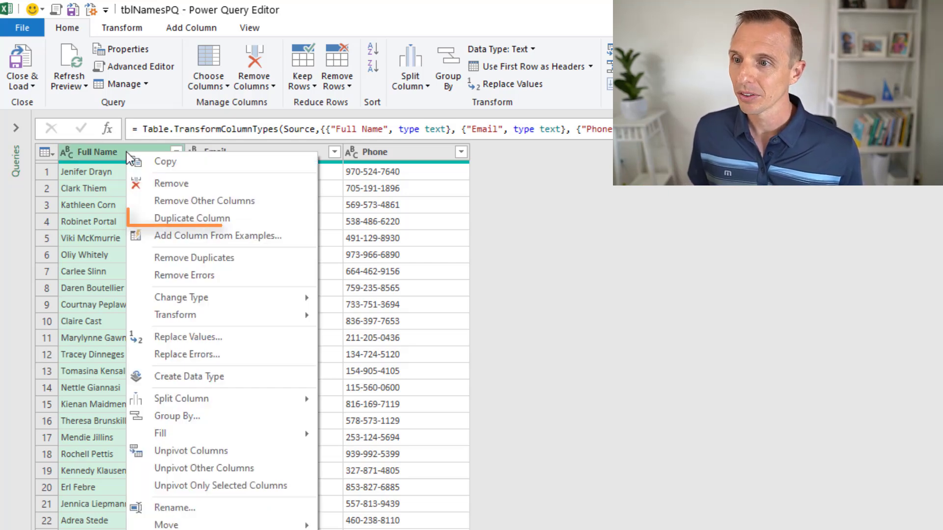
left_click(148, 218)
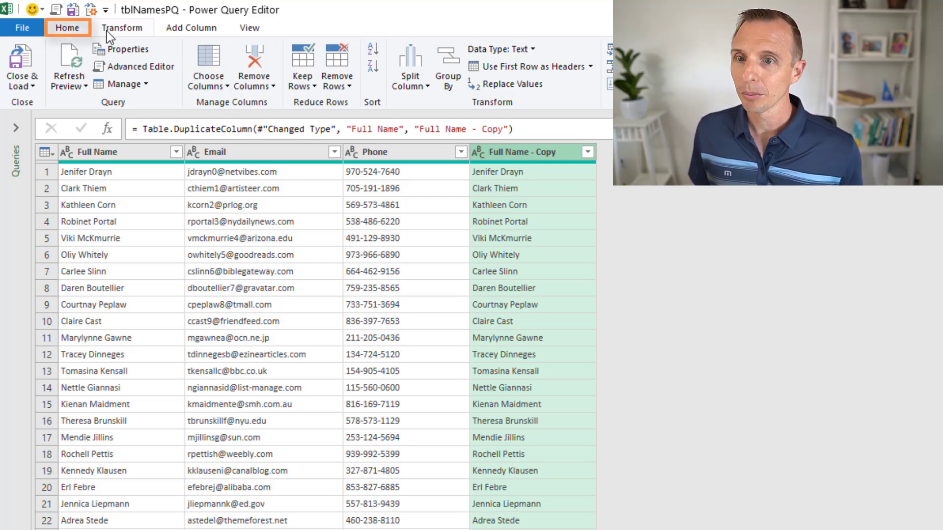
left_click(409, 84)
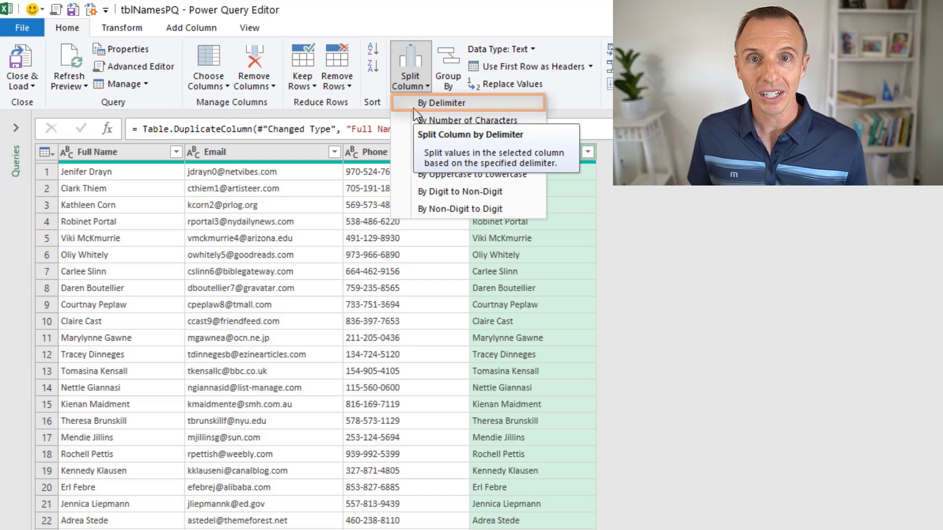
left_click(413, 108)
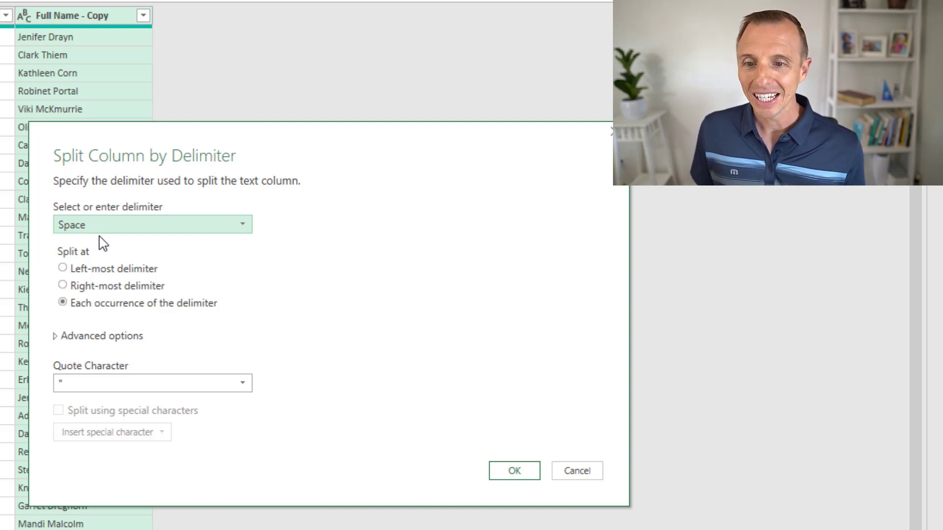
Split Full Name - Copy at each occurrence of a space into two columns.
left_click(90, 226)
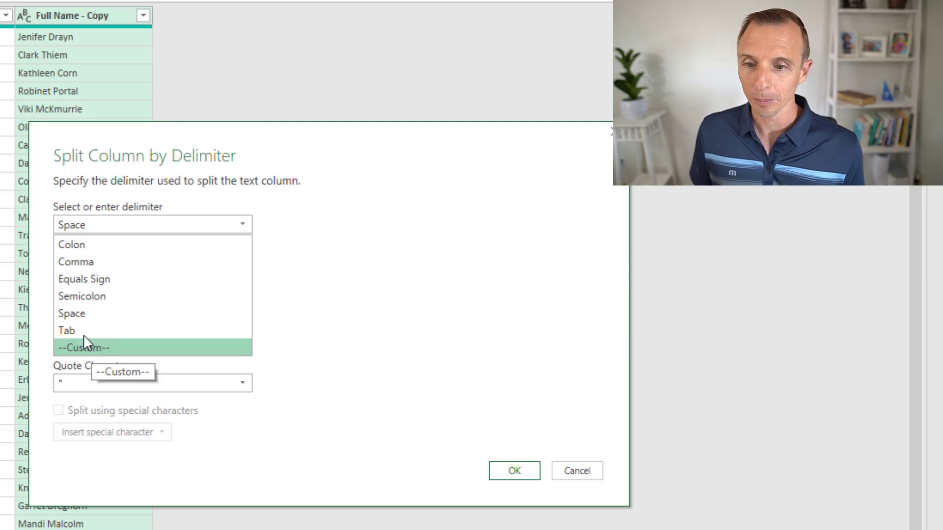
left_click(79, 314)
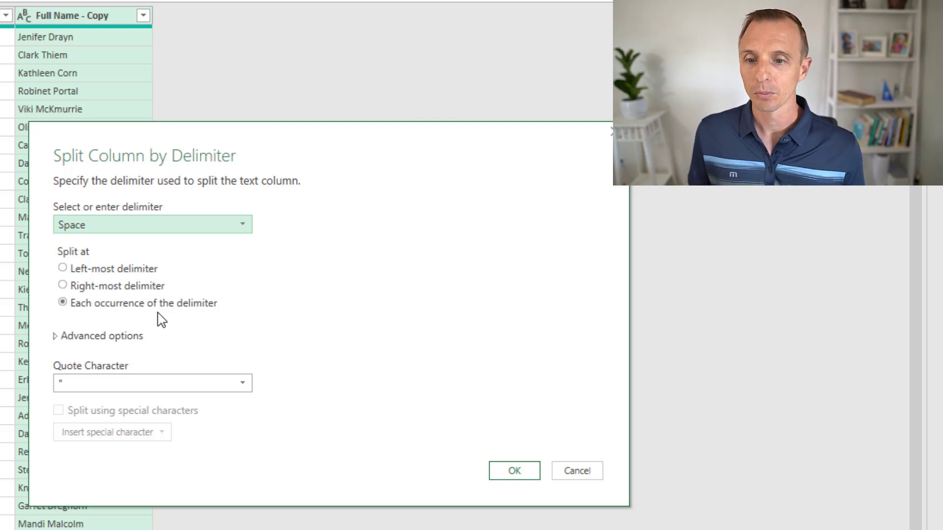
left_click(510, 474)
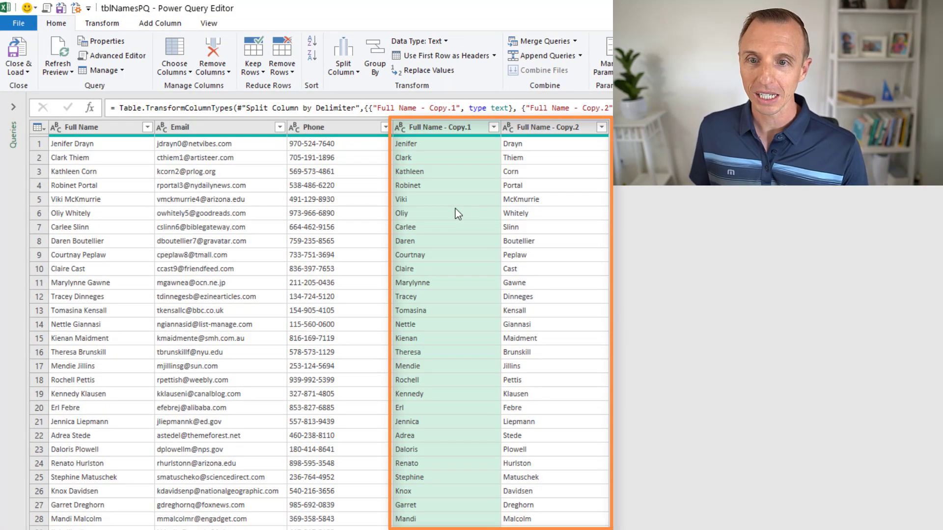
Rename the split columns Full Name - Copy.1 and Copy.2 to First and Last.
double_click(429, 128)
type("First")
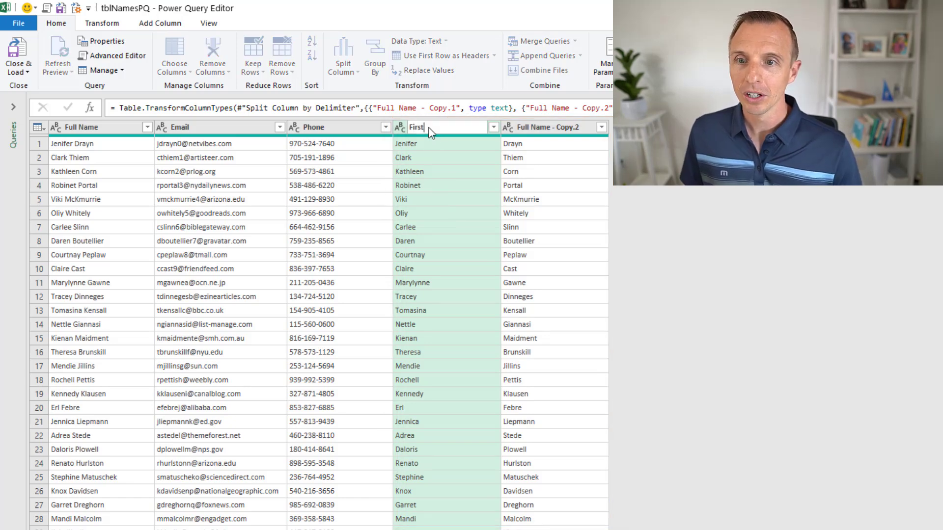
key("Return")
double_click(529, 129)
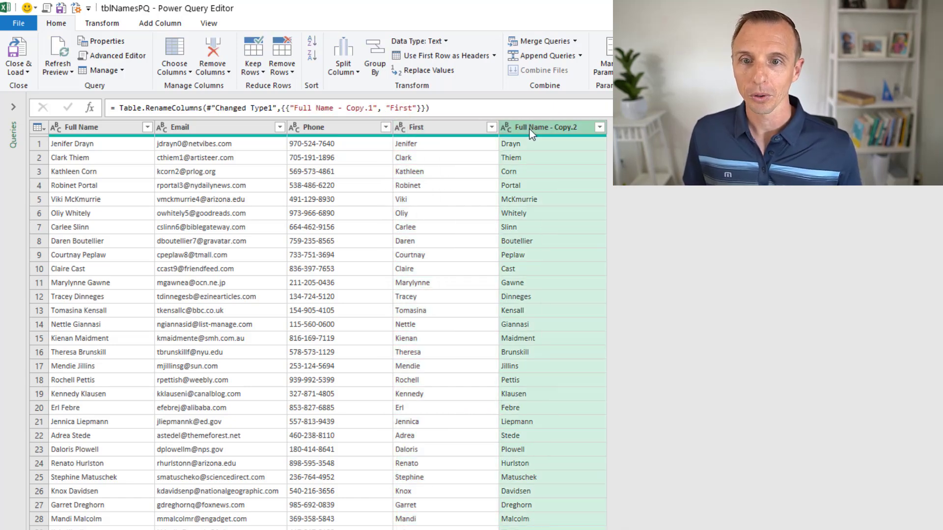
type("N")
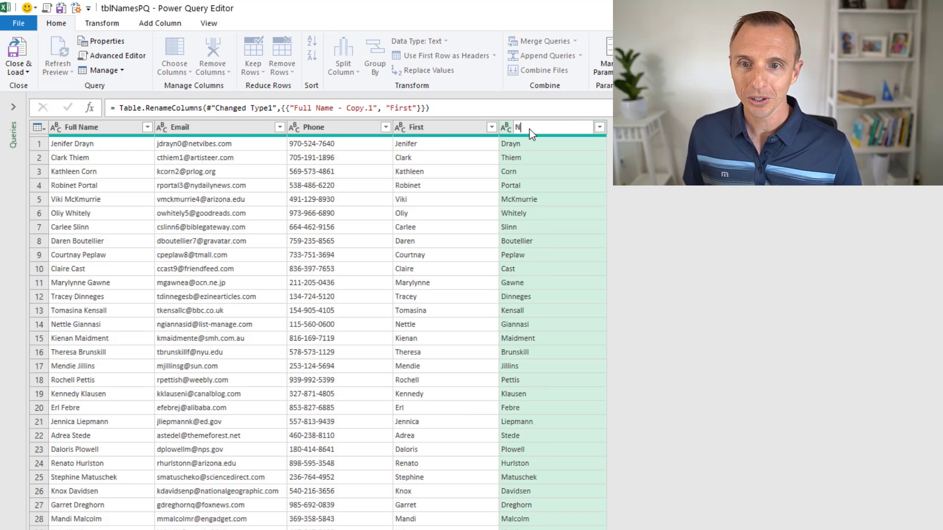
type("ast")
key("Return")
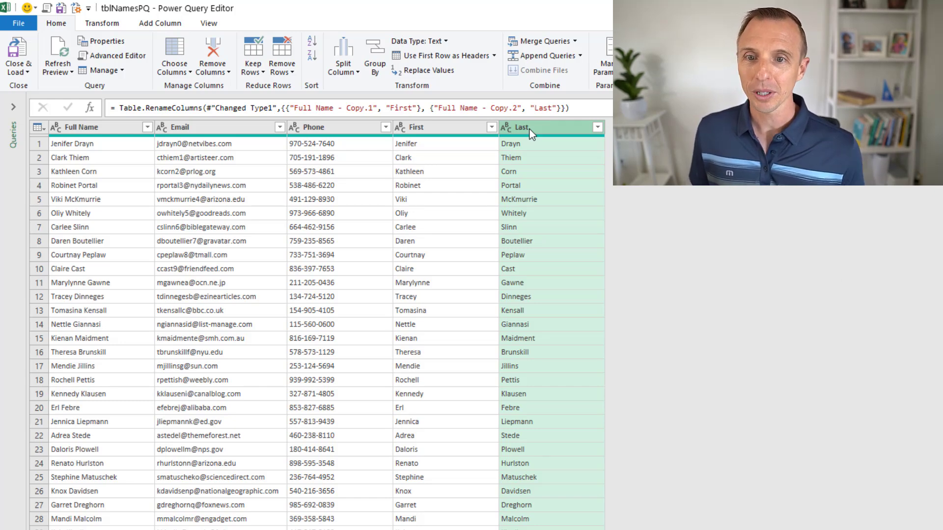
Move the First and Last columns to sit directly after Full Name.
left_click(443, 128)
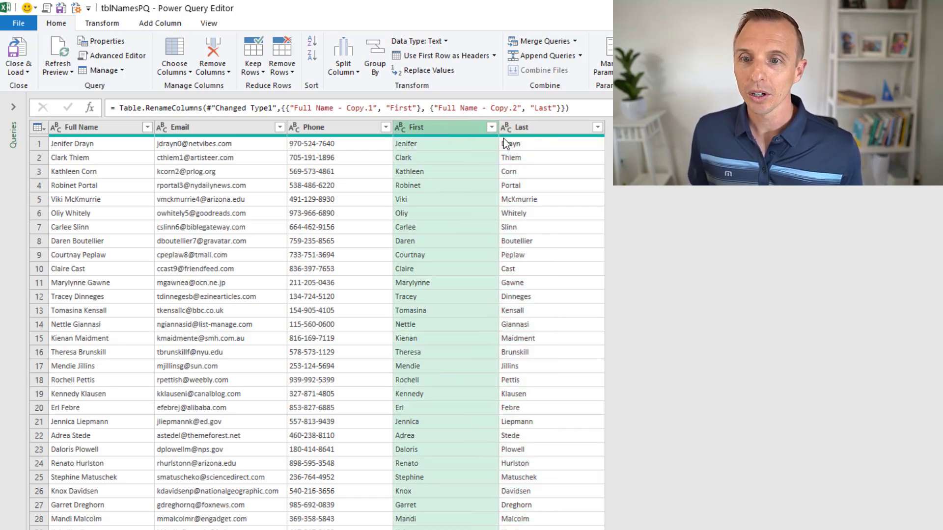
left_click(545, 127, "ctrl")
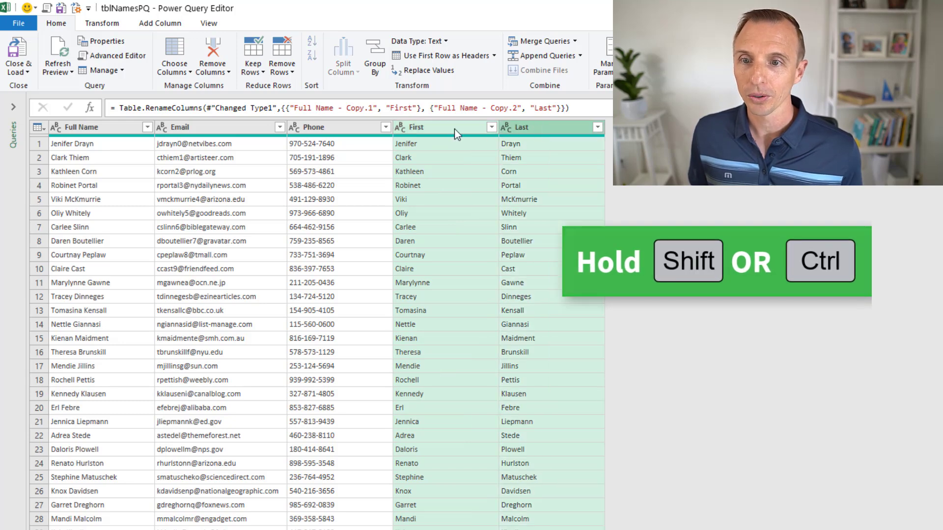
left_click_drag(455, 129, 164, 129)
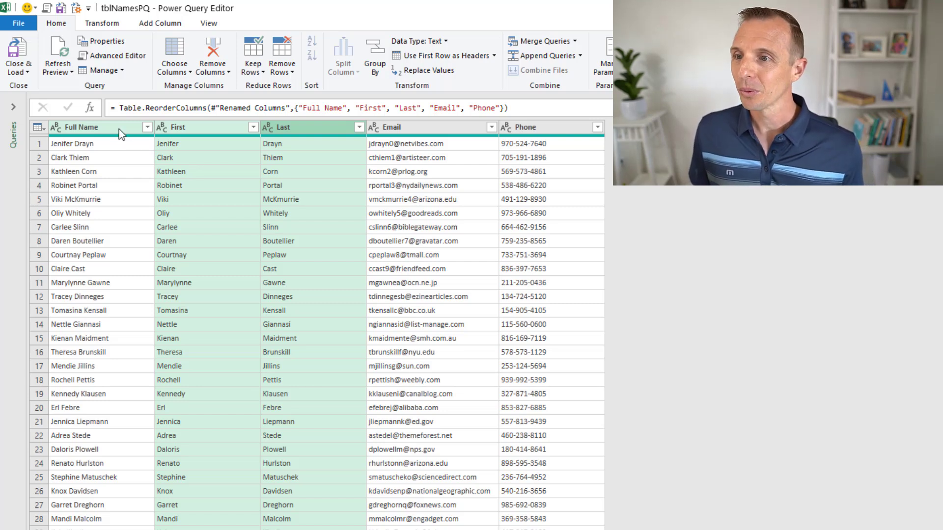
Close & Load the query to a new tblNamesPQ worksheet table.
left_click(23, 54)
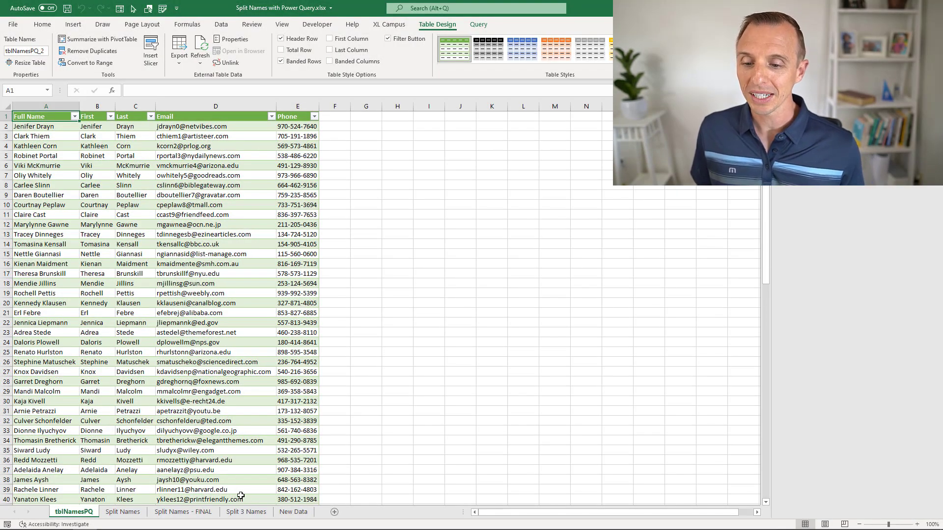
Load the Split 3 Names table into Power Query as query tblNamesPQ3.
left_click(241, 513)
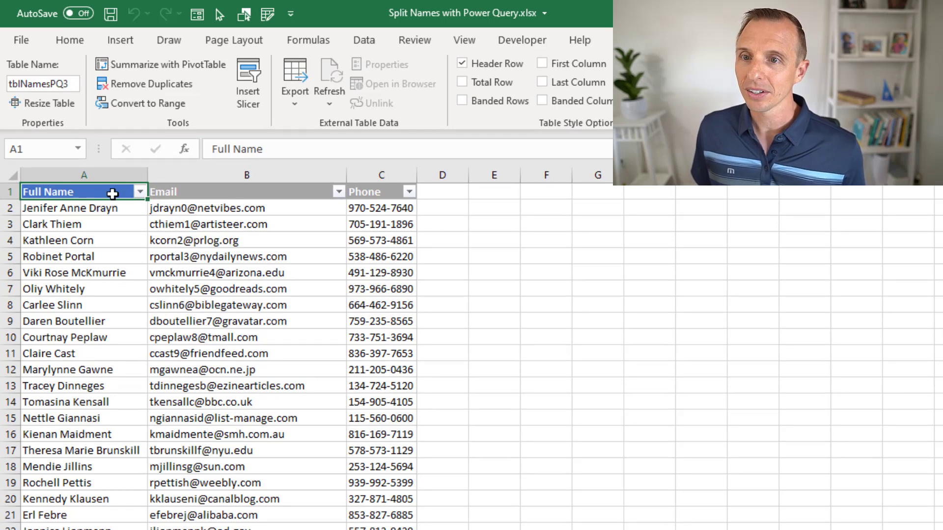
left_click(362, 43)
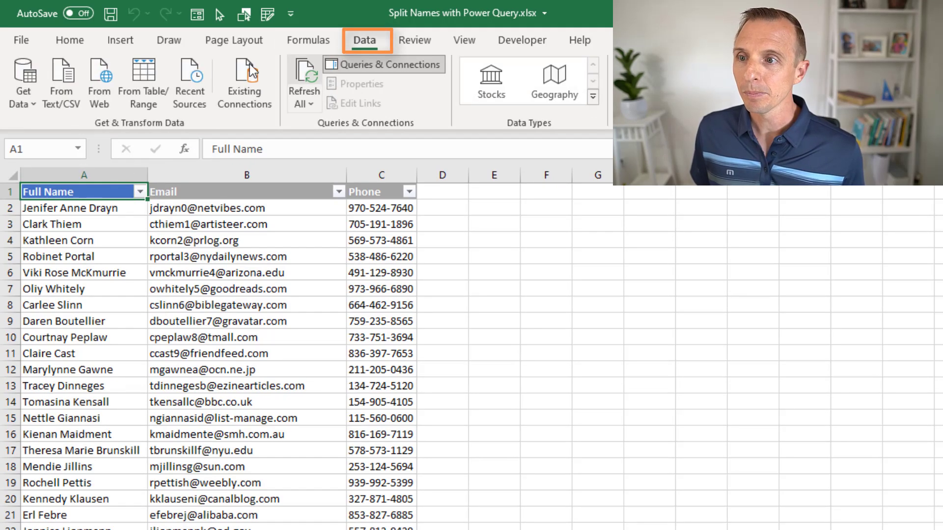
left_click(143, 88)
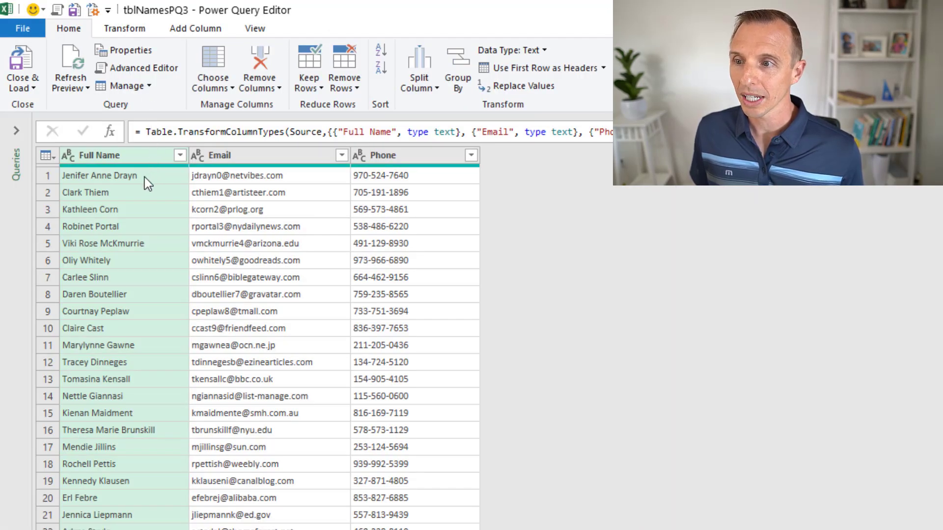
Duplicate the three-part Full Name column and start a split by delimiter on the copy.
right_click(129, 164)
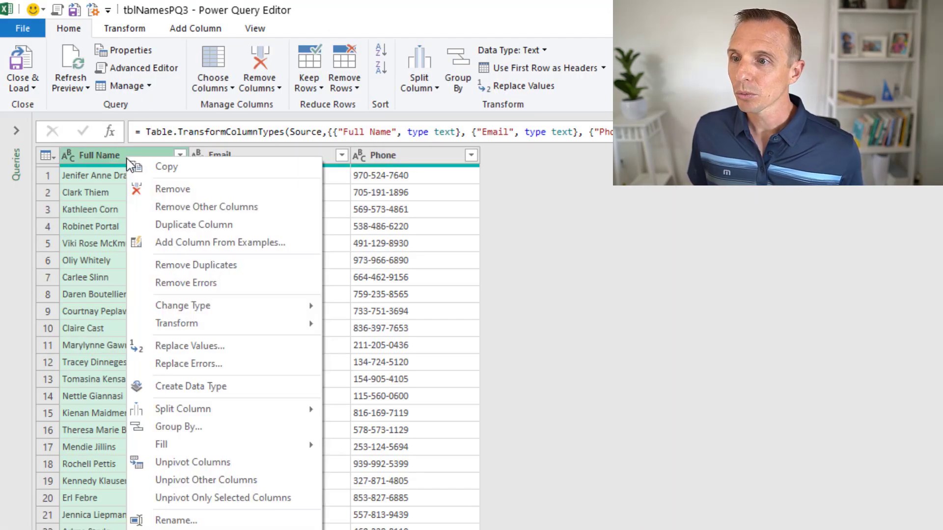
left_click(156, 230)
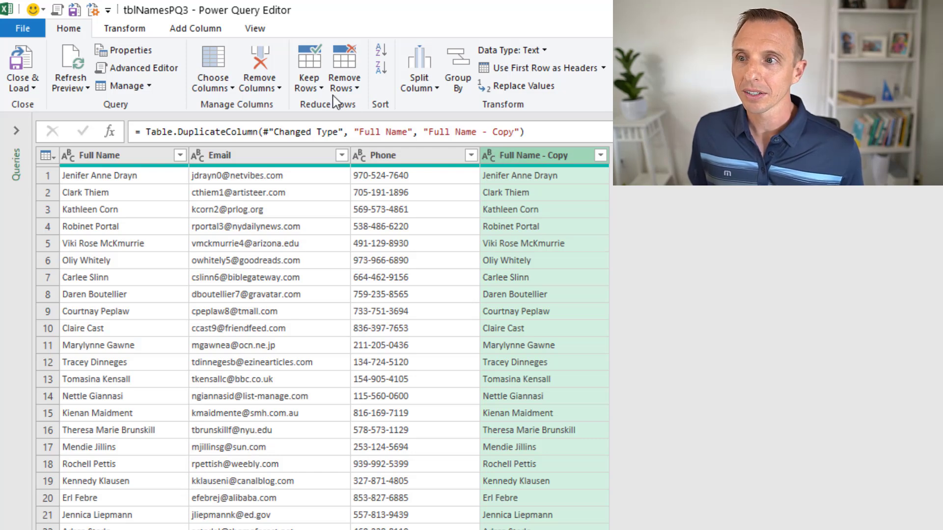
left_click(419, 83)
left_click(432, 106)
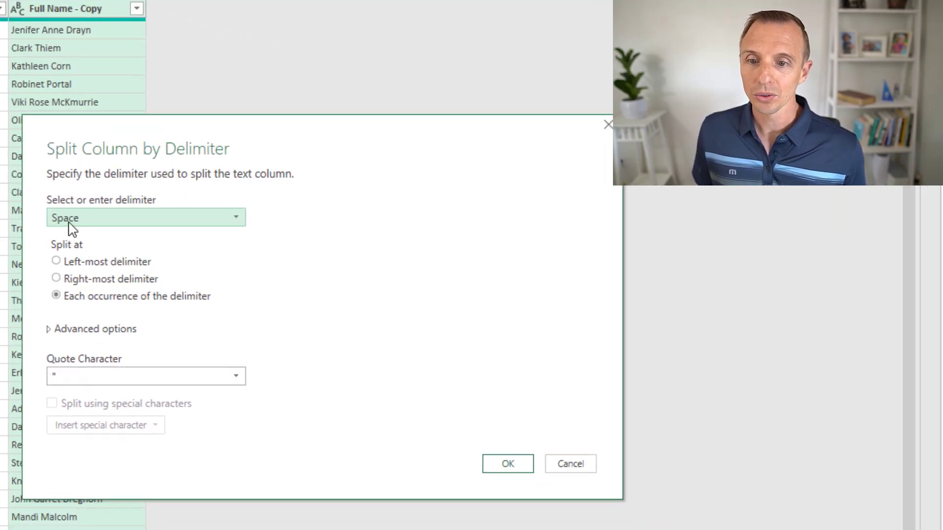
Split the copy at the right-most space, separating surnames from first and middle names.
left_click(56, 279)
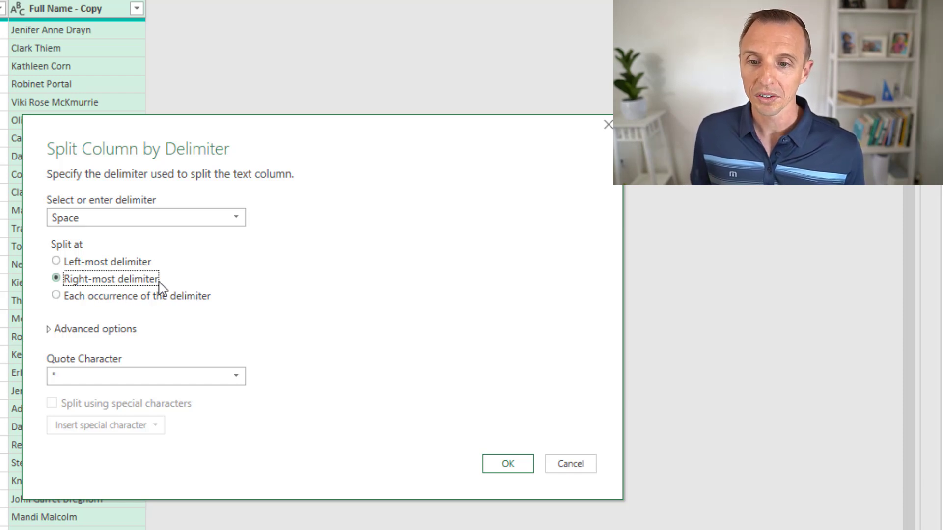
left_click(506, 464)
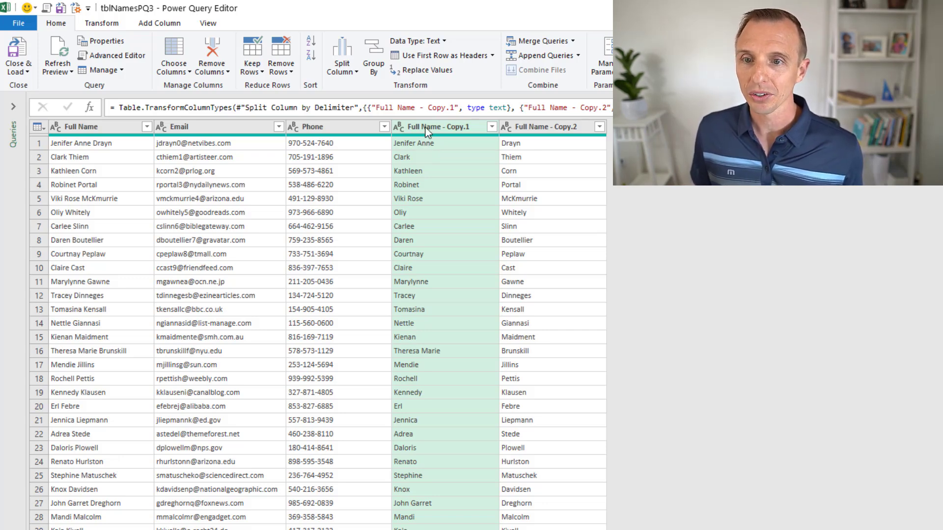
left_click(425, 129)
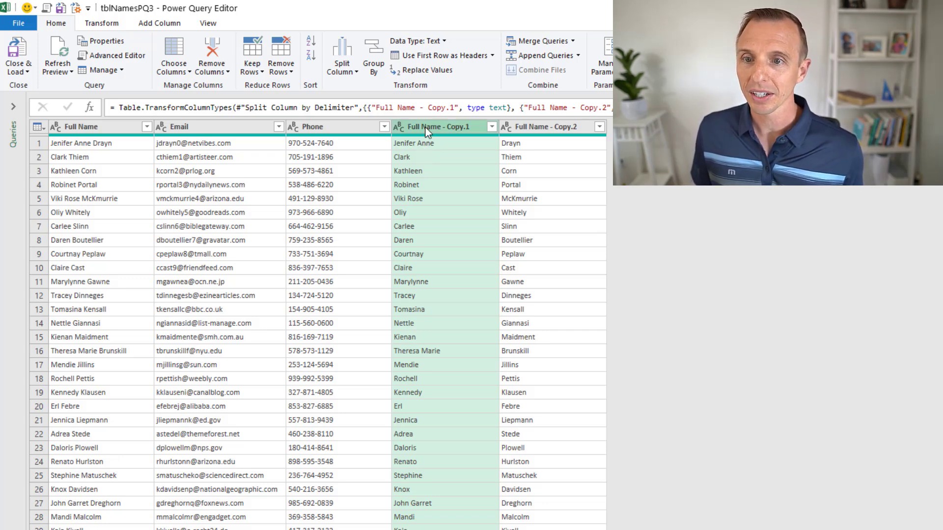
Split Full Name - Copy.1 at the left-most space into first-name and middle-name columns.
left_click(346, 69)
left_click(353, 85)
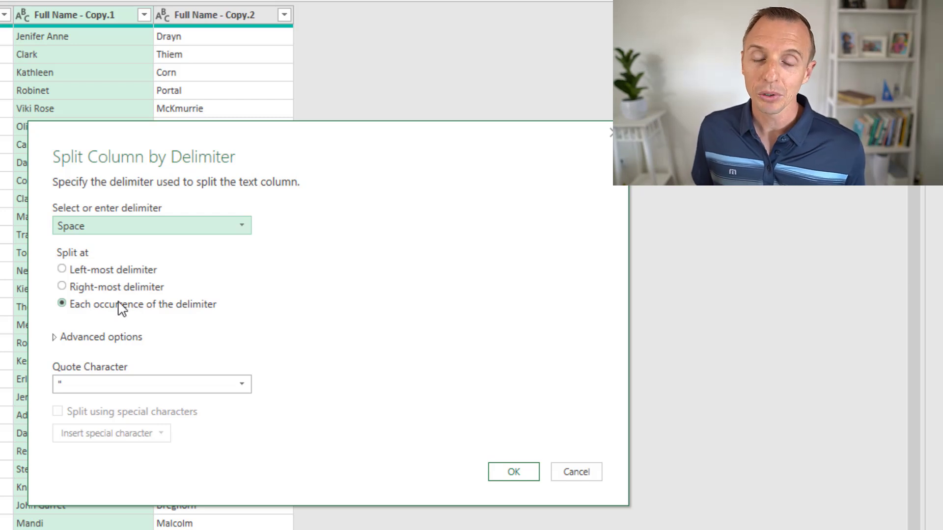
left_click(62, 270)
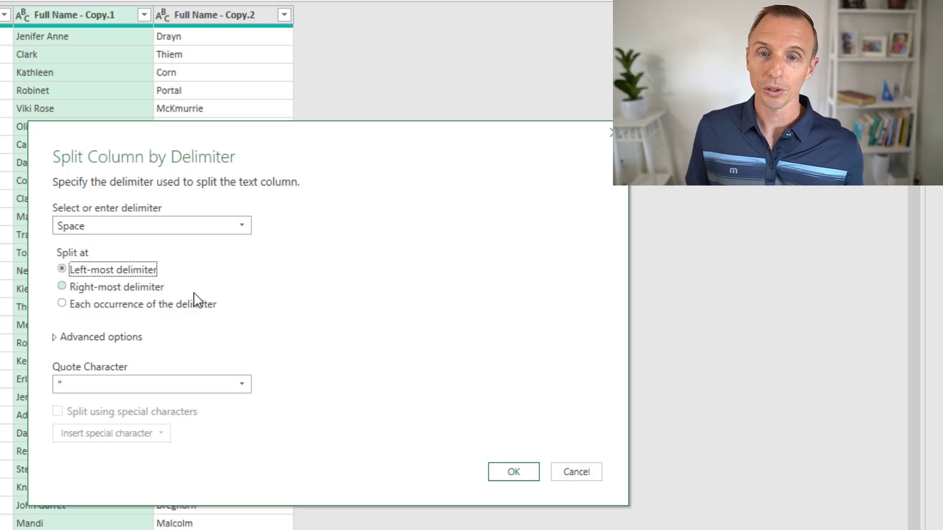
left_click(513, 474)
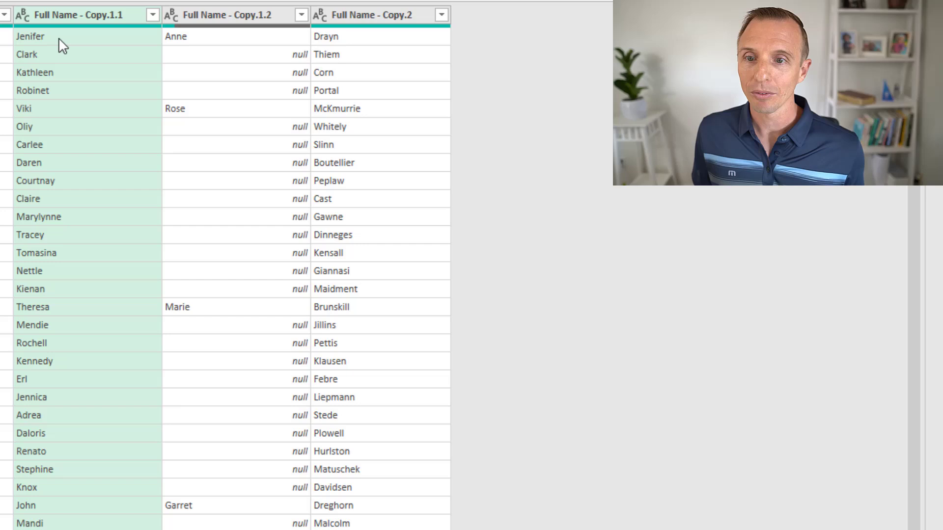
Rename the first two split columns to First and Middle.
double_click(87, 14)
type("First")
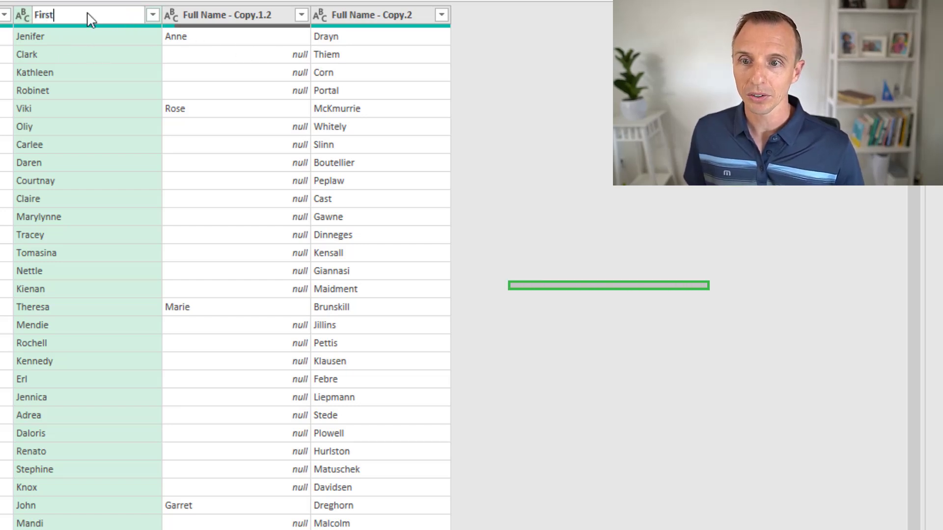
key("Return")
left_click(197, 14)
double_click(198, 15)
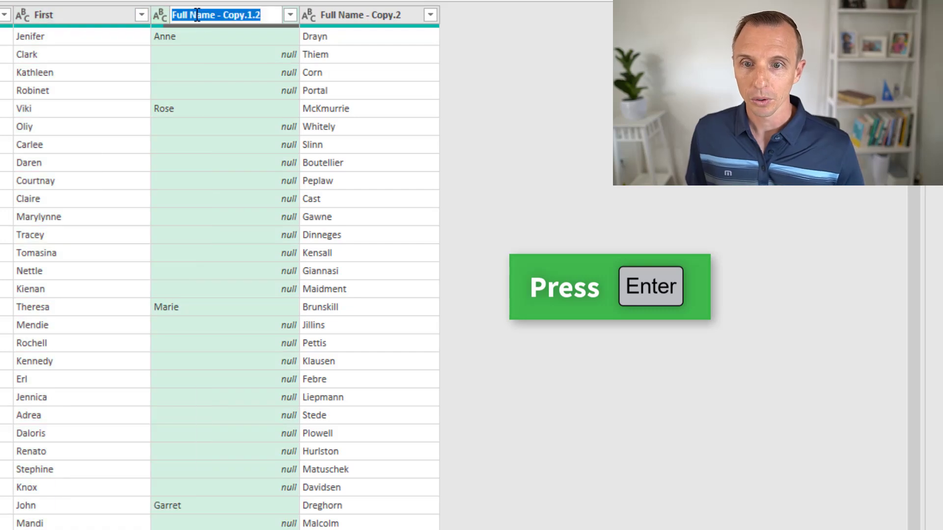
type("Middle")
key("Return")
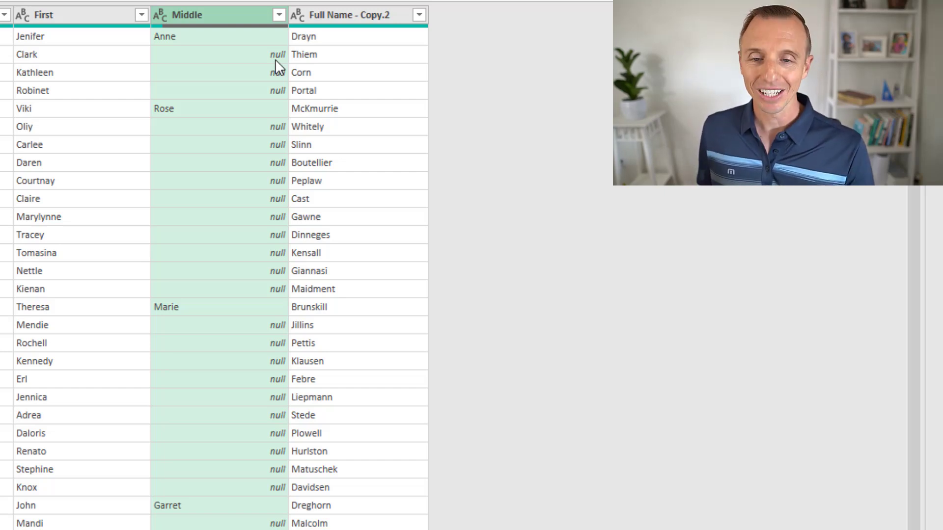
Rename the surname column to Last and move First, Middle and Last right after Full Name.
left_click(330, 17)
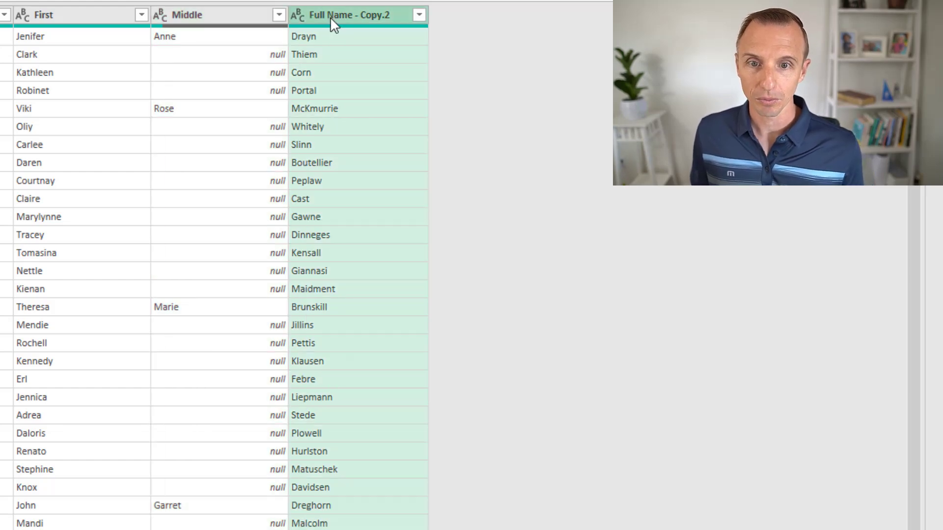
double_click(330, 17)
type("Last")
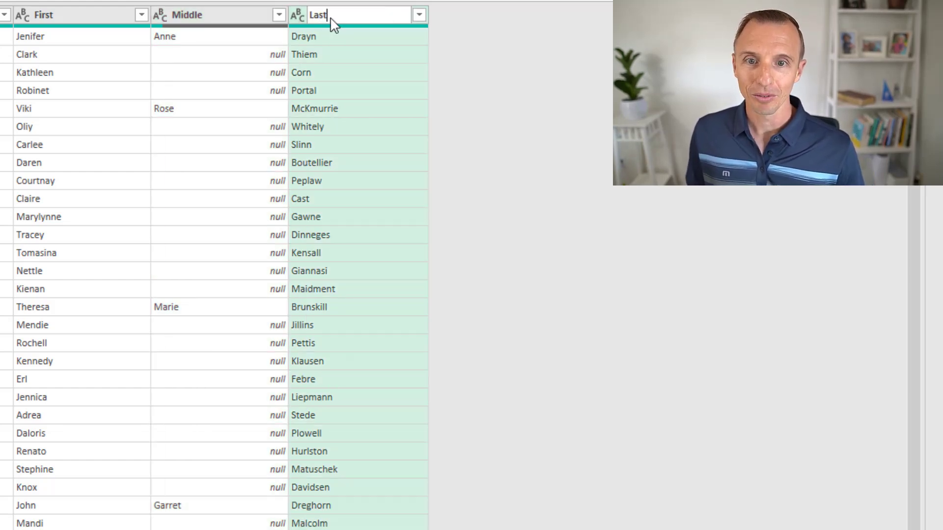
key("Return")
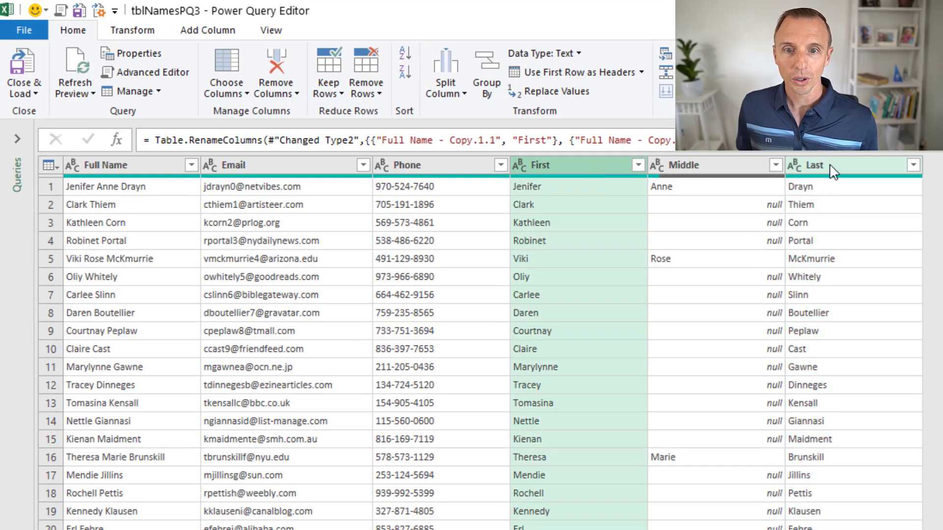
left_click(830, 166, "shift")
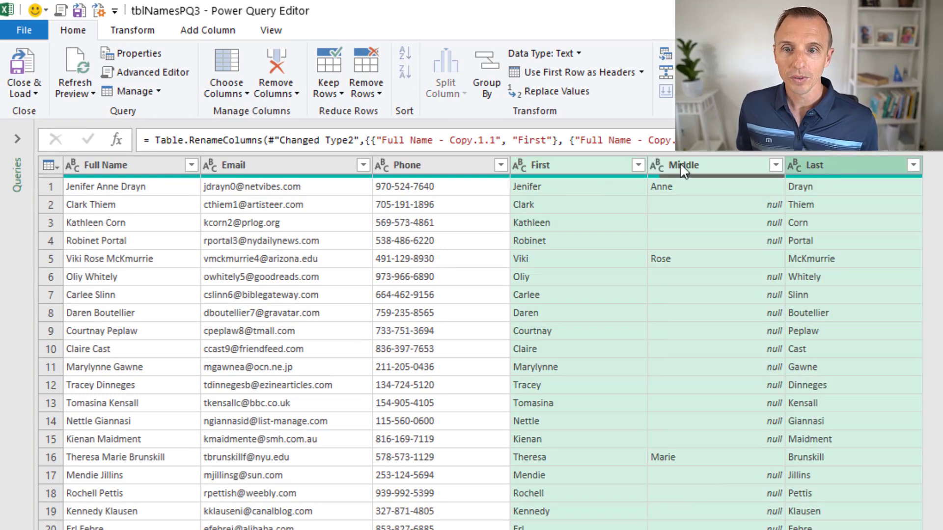
left_click_drag(549, 169, 216, 163)
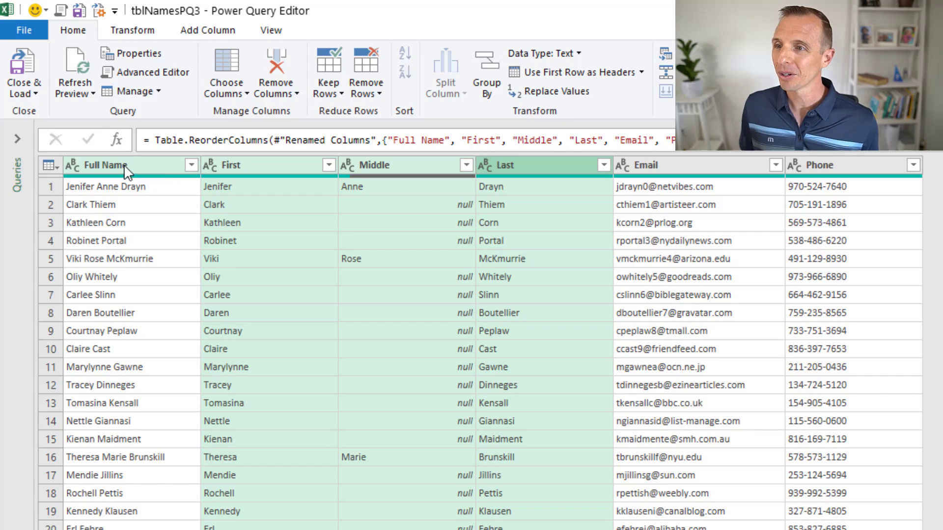
Close & Load the query into a new tblNamesPQ3 table sheet holding 88 rows.
left_click(25, 64)
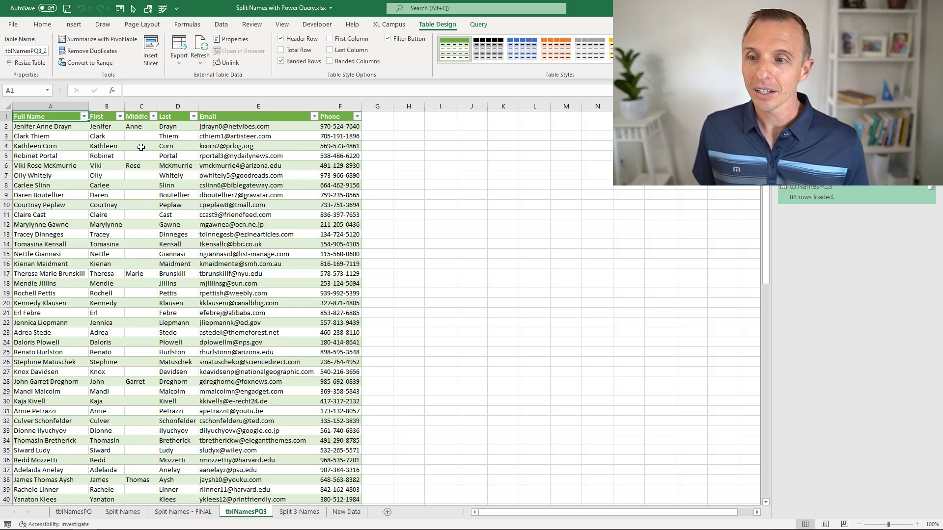
Copy the twelve new people's rows from the New Data sheet.
left_click(346, 512)
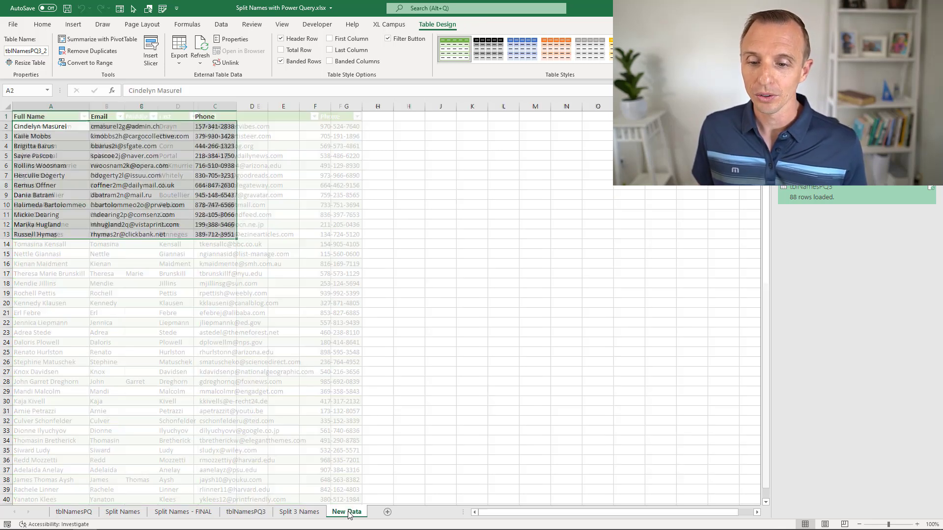
right_click(75, 126)
left_click(94, 155)
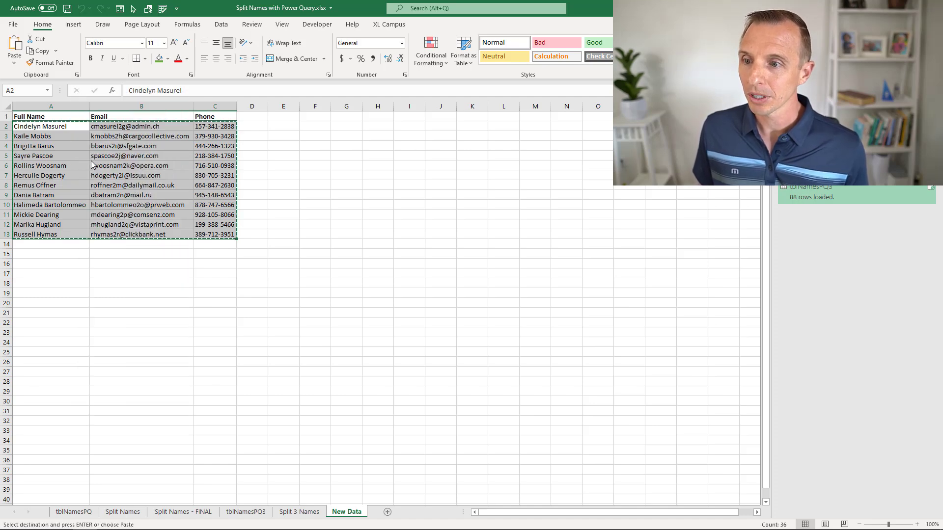
Paste the new rows below the Split Names table, filling rows 90–101.
left_click(123, 512)
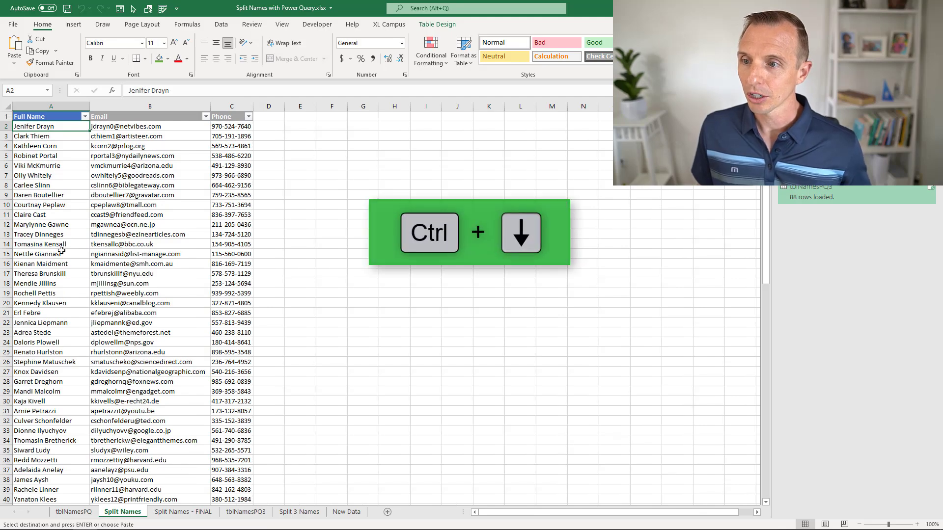
key("ctrl+Down")
scroll(62, 251, "down", 7)
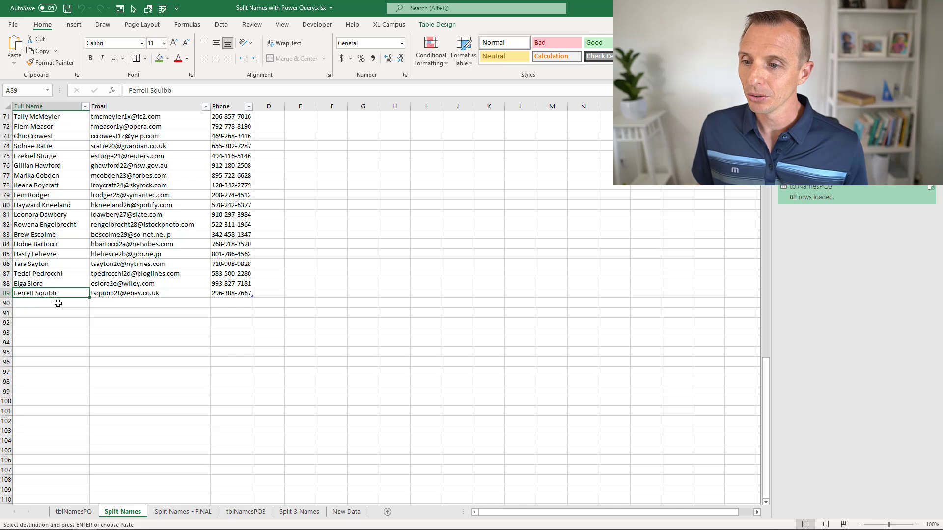
right_click(58, 303)
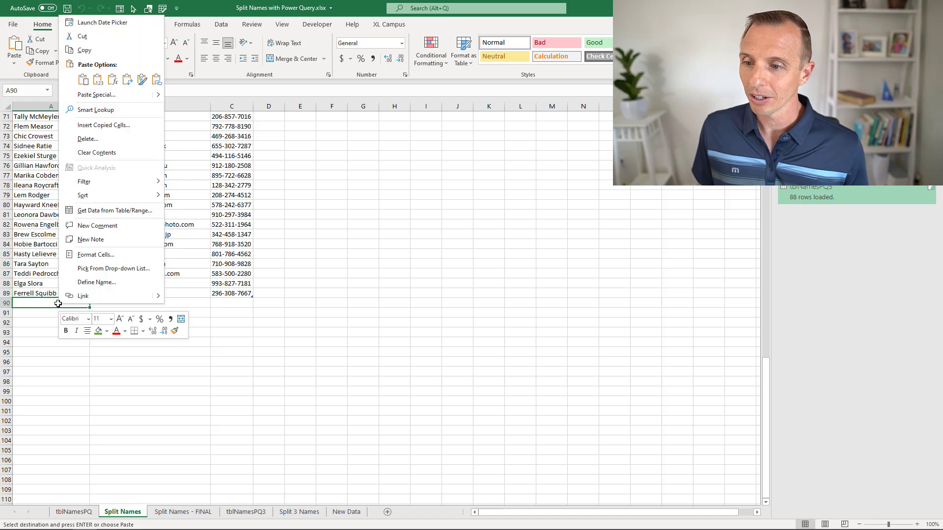
left_click(82, 81)
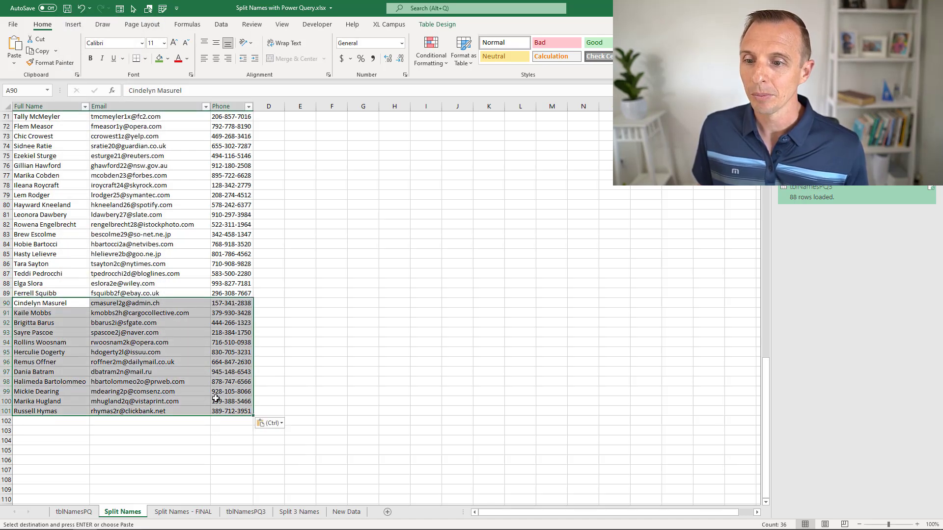
left_click(229, 429)
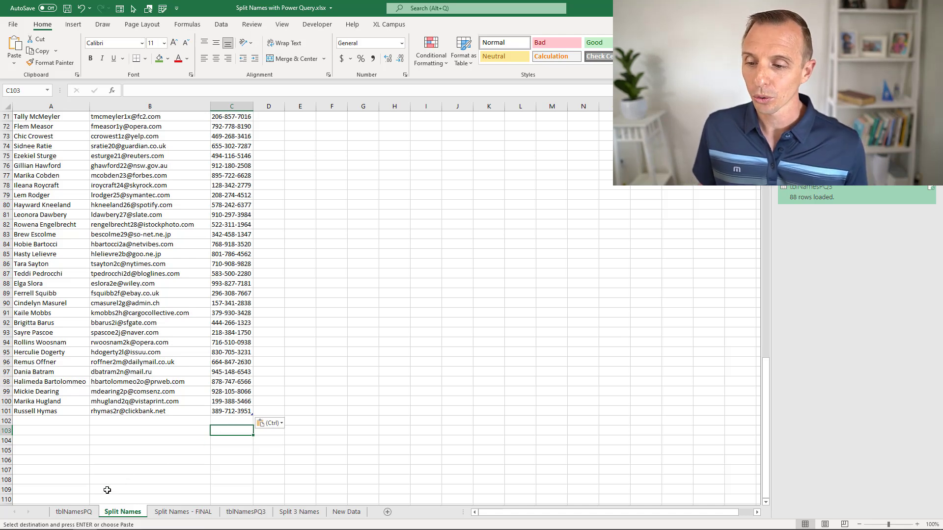
Refresh the tblNamesPQ table and check the twelve new people at the bottom have First and Last names split.
left_click(75, 513)
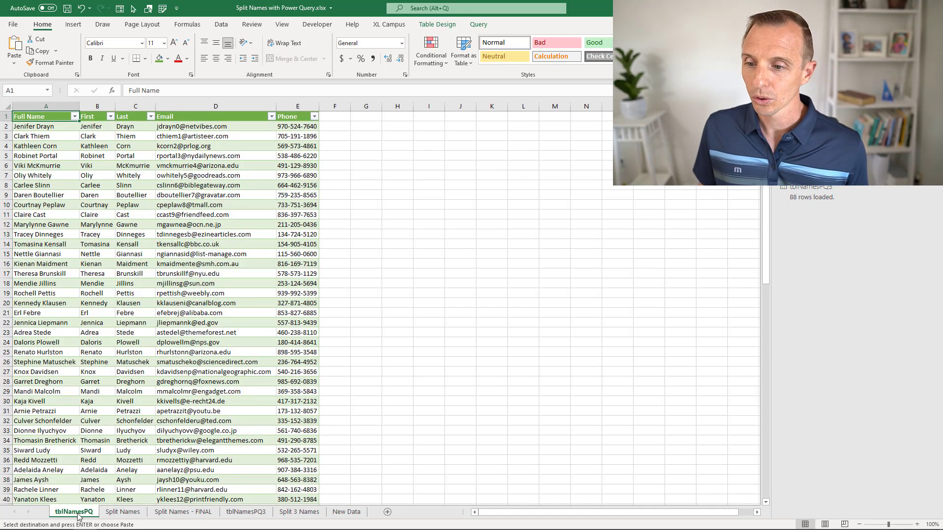
right_click(75, 205)
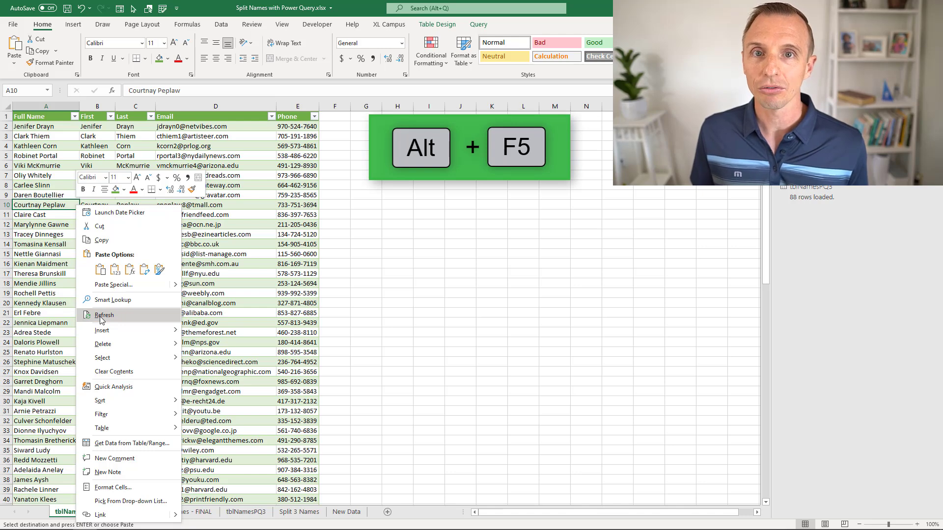
left_click(101, 318)
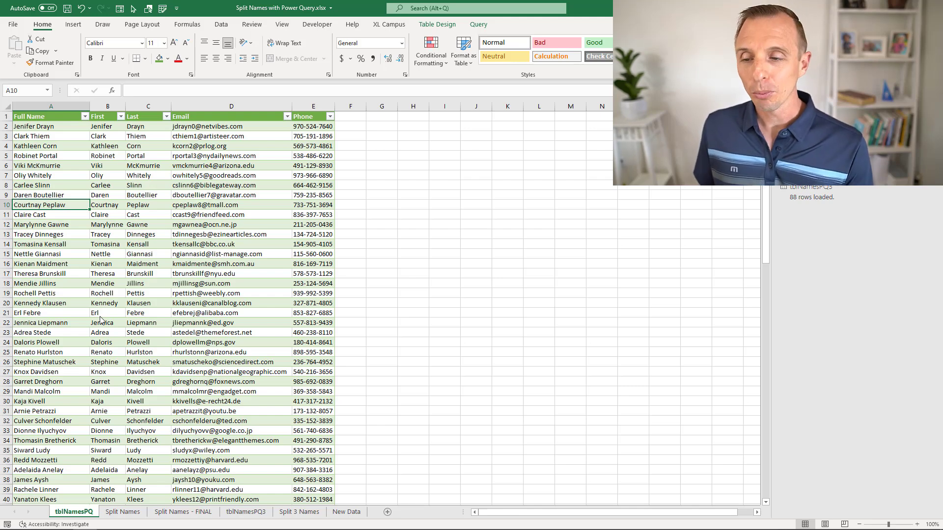
key("ctrl+Down")
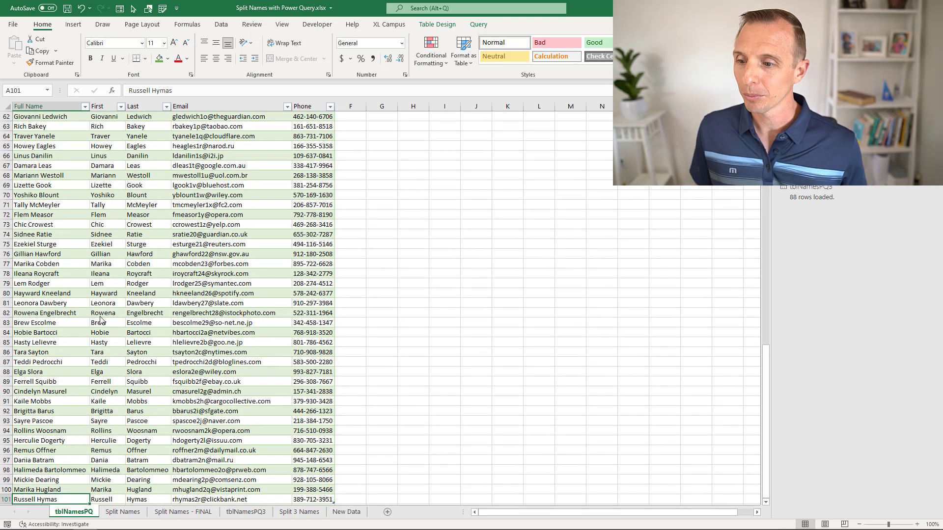
left_click_drag(72, 390, 132, 498)
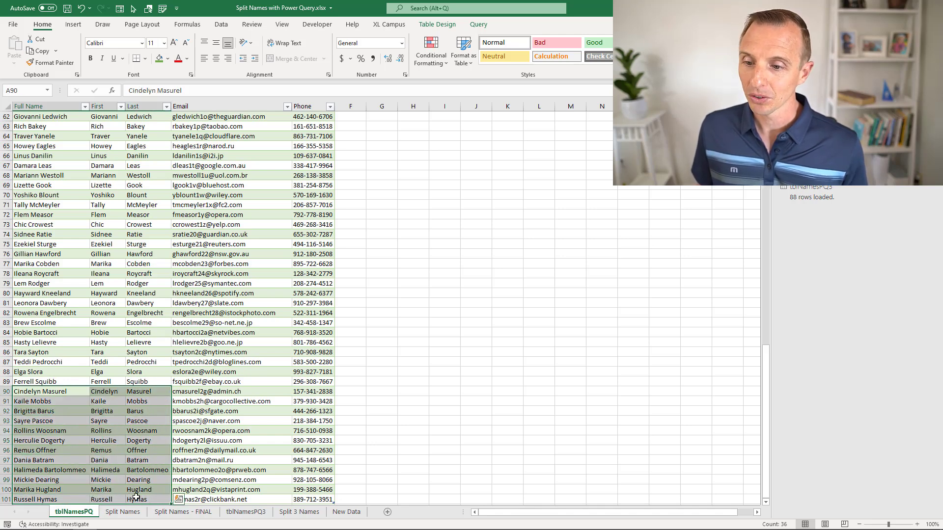
left_click(86, 390)
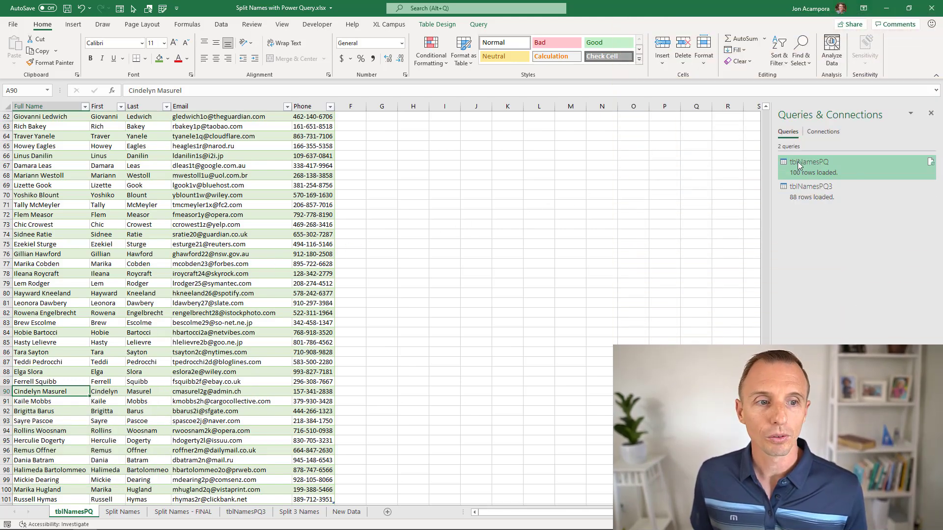
double_click(800, 168)
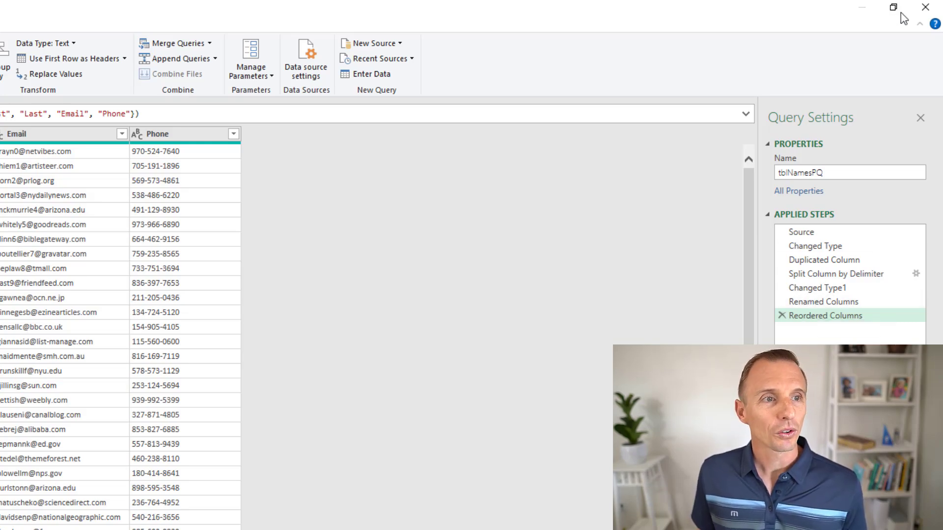
left_click(925, 7)
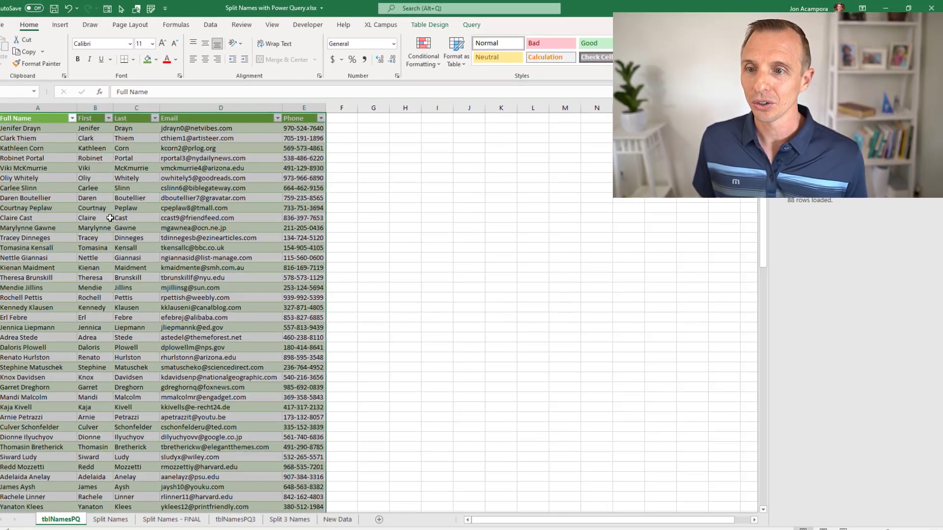